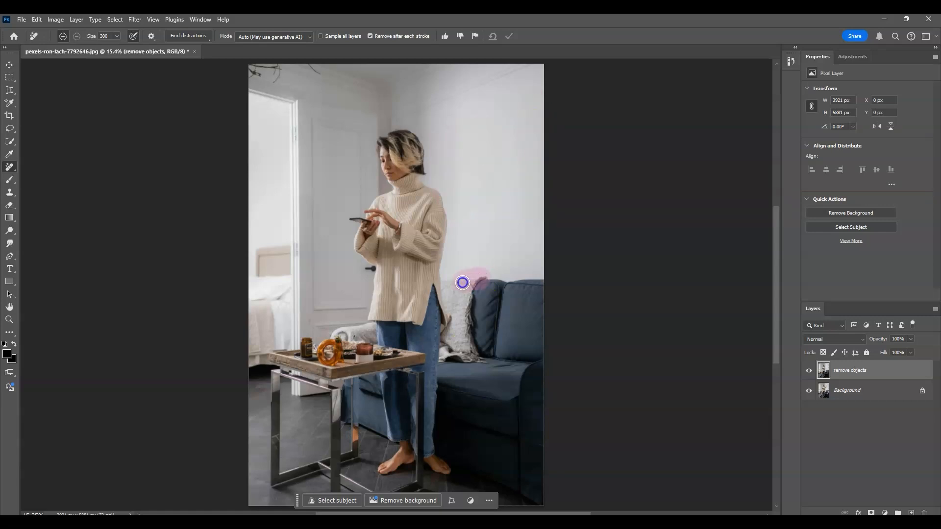
pyautogui.click(401, 503)
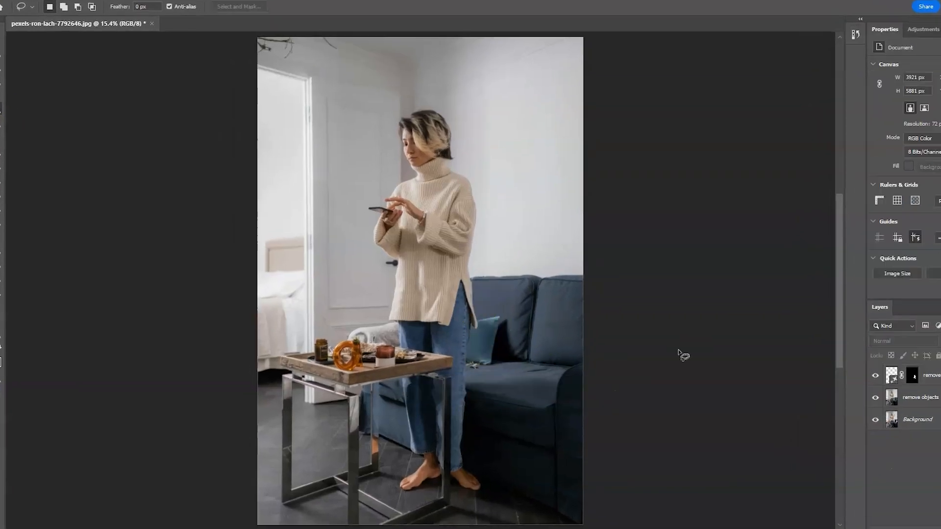
pyautogui.press('j')
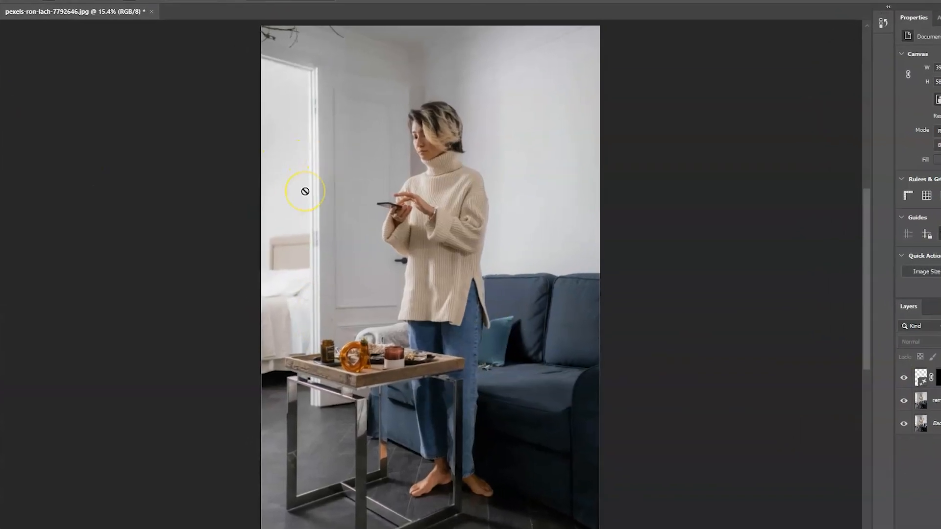
pyautogui.moveTo(299, 194); pyautogui.dragTo(289, 314)
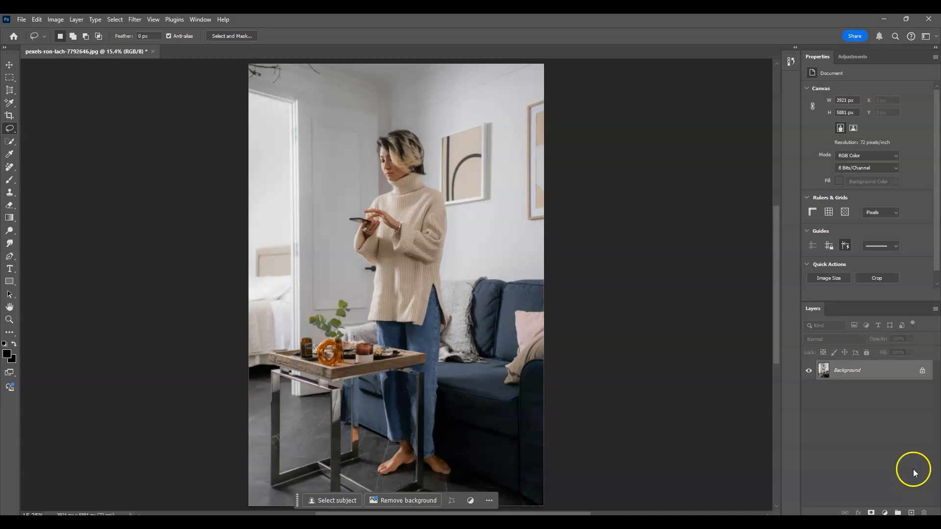
# Duplicate the Background layer and rename the copy "remove objects".
pyautogui.click(860, 374)
pyautogui.hotkey('ctrl', 'j')
pyautogui.doubleClick(839, 370)
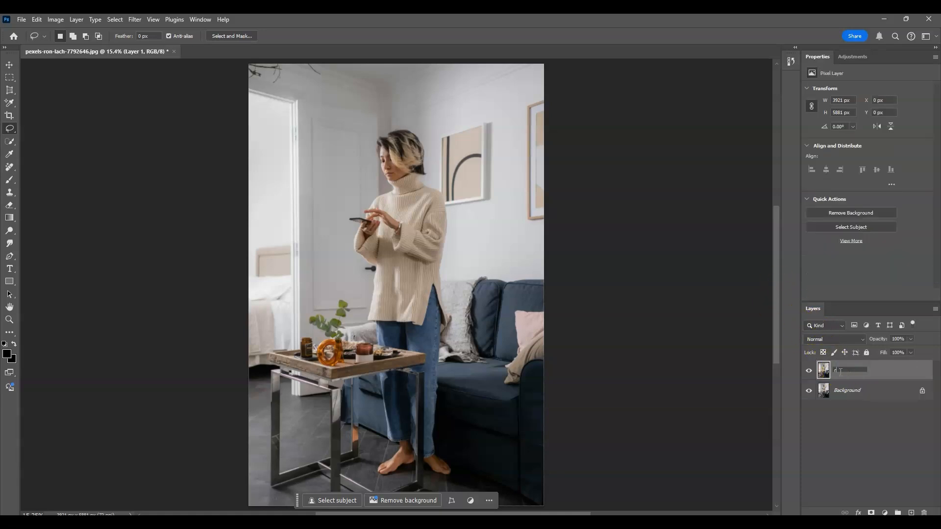
pyautogui.write('remove objects')
pyautogui.press('Return')
pyautogui.click(877, 405)
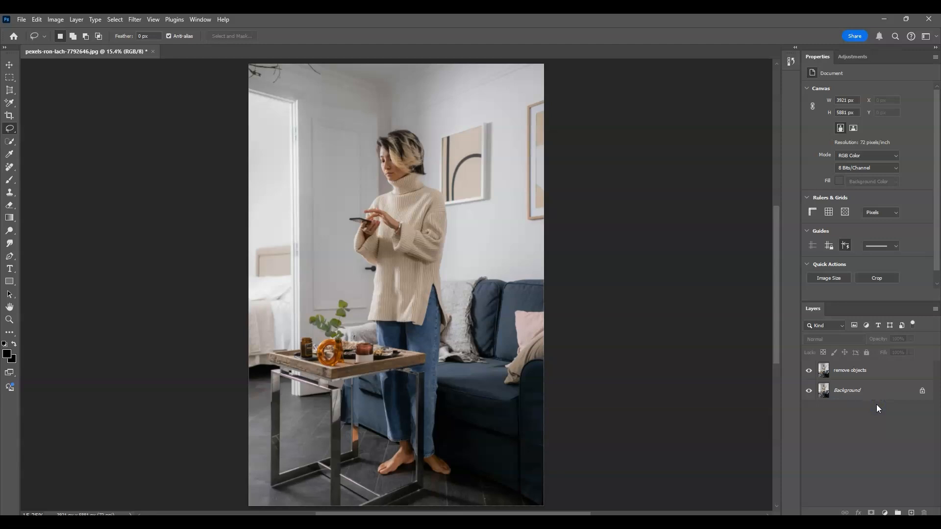
# Select the "remove objects" layer and activate the Remove Tool.
pyautogui.click(877, 377)
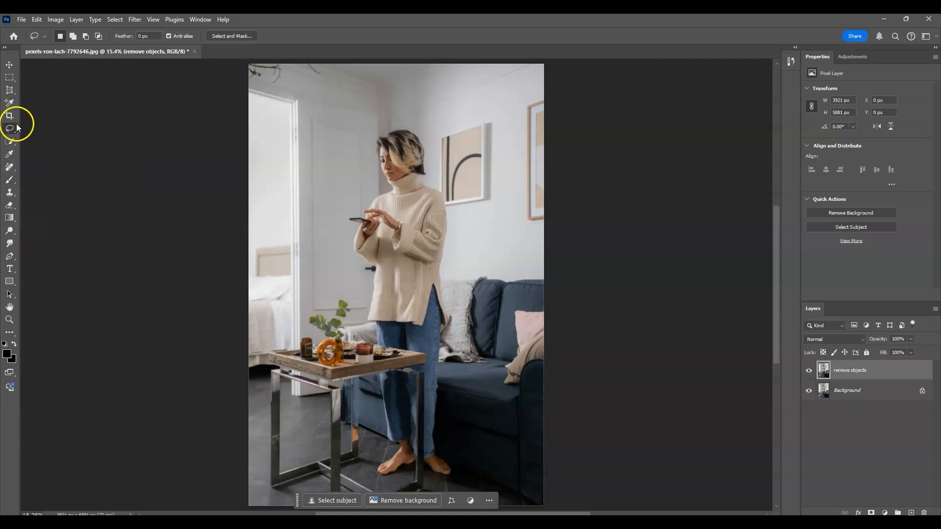
pyautogui.click(11, 167)
pyautogui.rightClick(11, 168)
pyautogui.click(11, 170)
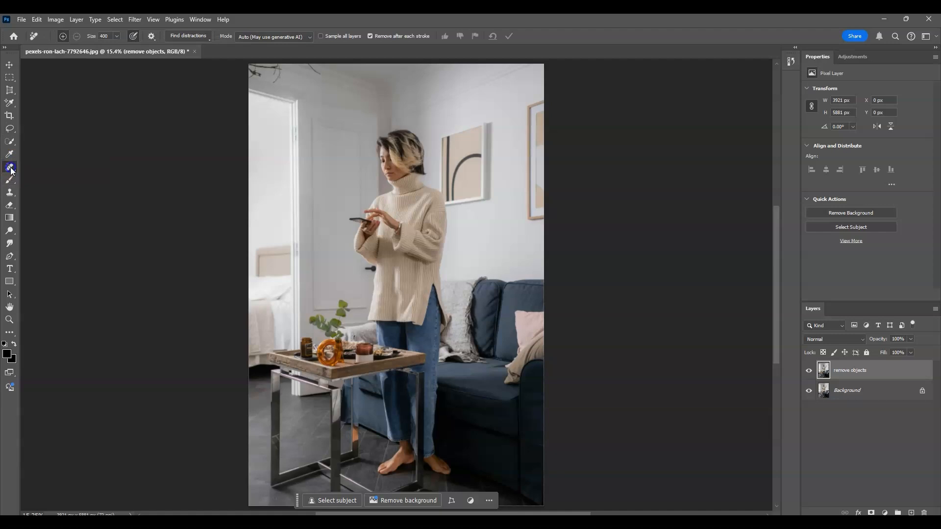
# Look through the toolbar and extra tool lists in Customize Toolbar and close the dialog without changes.
pyautogui.click(36, 20)
pyautogui.click(104, 447)
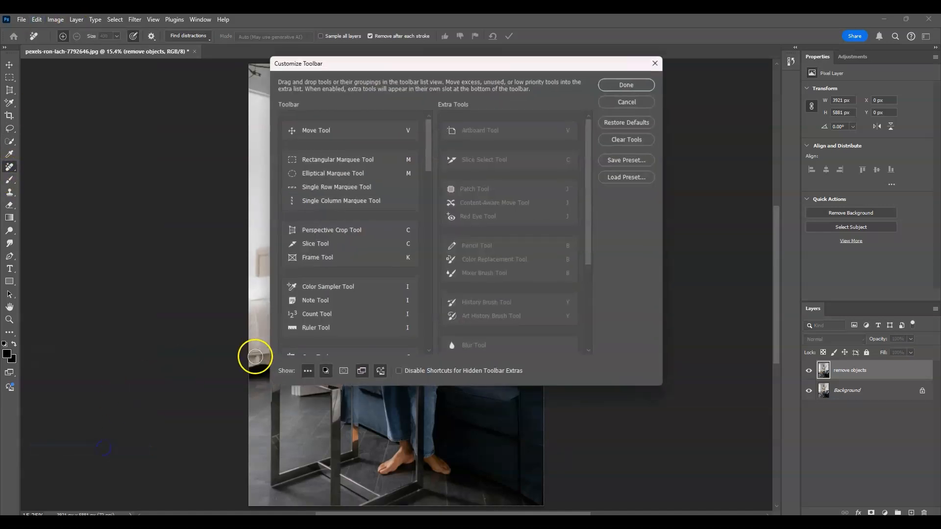
pyautogui.scroll(-2, 461, 237)
pyautogui.scroll(2, 486, 233)
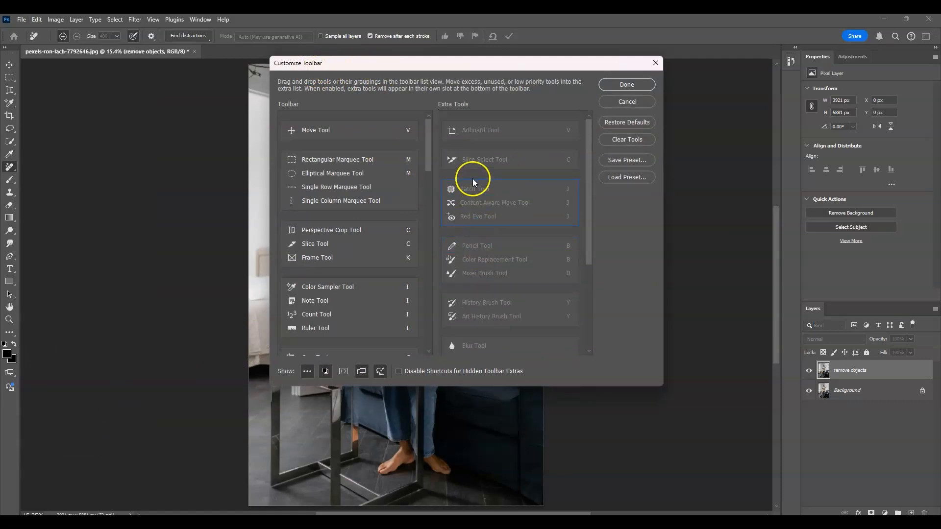
pyautogui.scroll(-4, 544, 252)
pyautogui.scroll(3, 515, 259)
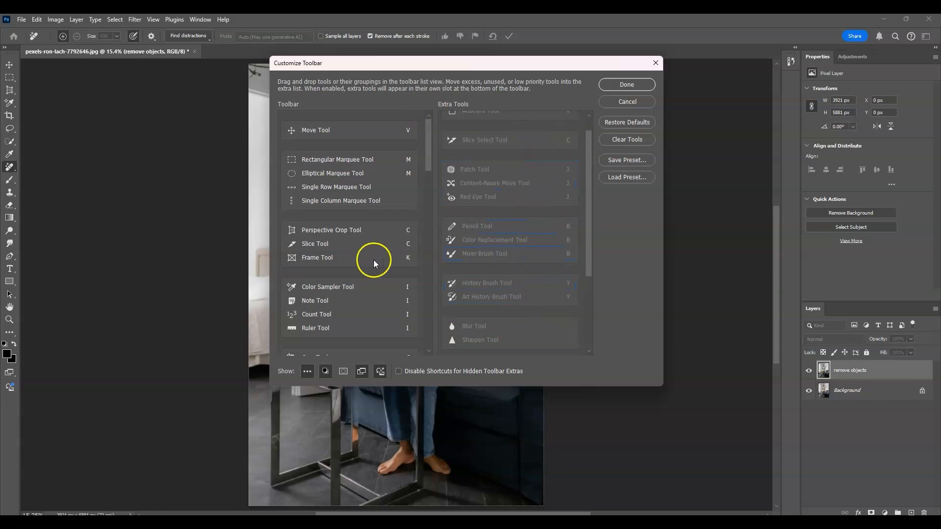
pyautogui.scroll(-1, 367, 319)
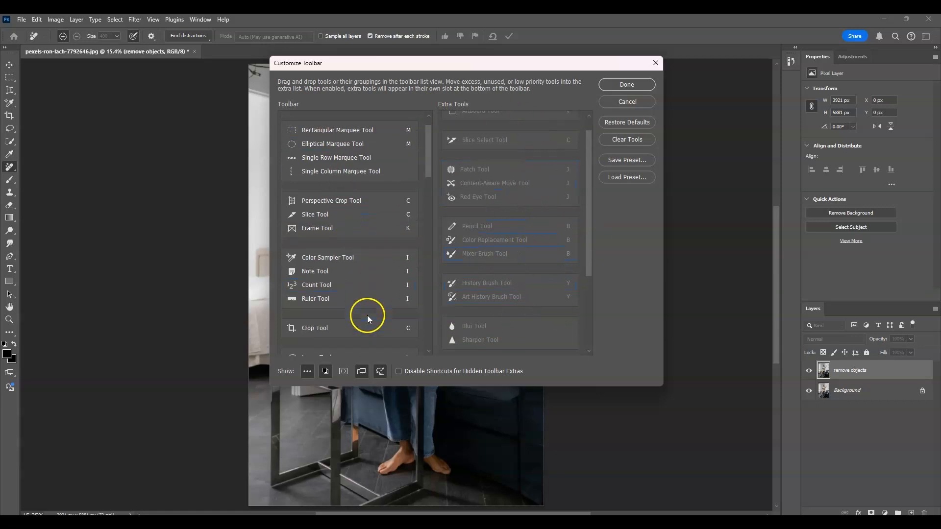
pyautogui.scroll(-1, 369, 319)
pyautogui.click(628, 99)
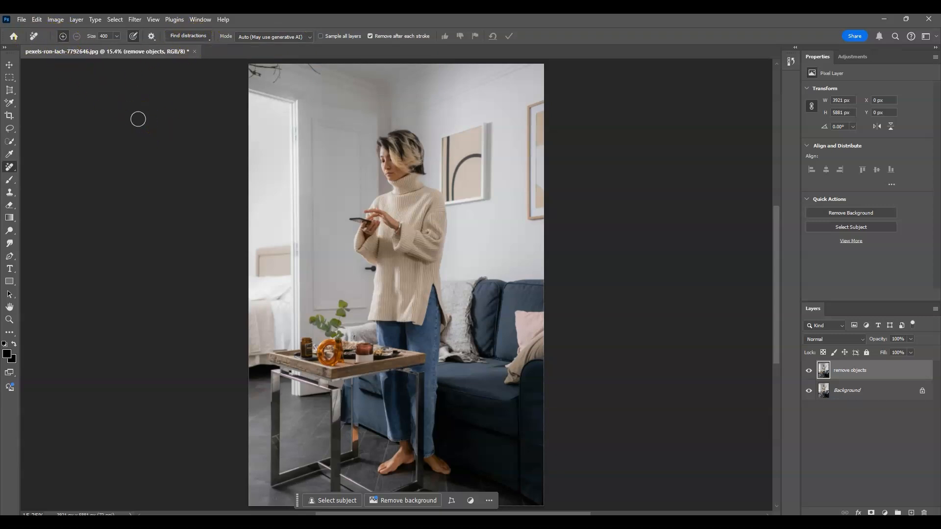
# Set the Remove Tool brush size to 300 and paint over the green plant on the tray table to erase it.
pyautogui.press(']')
pyautogui.press(']')
pyautogui.press(']')
pyautogui.press(']')
pyautogui.press(']')
pyautogui.press(']')
pyautogui.press('[')
pyautogui.press('[')
pyautogui.moveTo(343, 304)
pyautogui.mouseDown()
pyautogui.moveTo(337, 327)
pyautogui.moveTo(321, 322)
pyautogui.moveTo(330, 326)
pyautogui.moveTo(340, 309)
pyautogui.moveTo(331, 325)
pyautogui.moveTo(317, 321)
pyautogui.mouseUp()
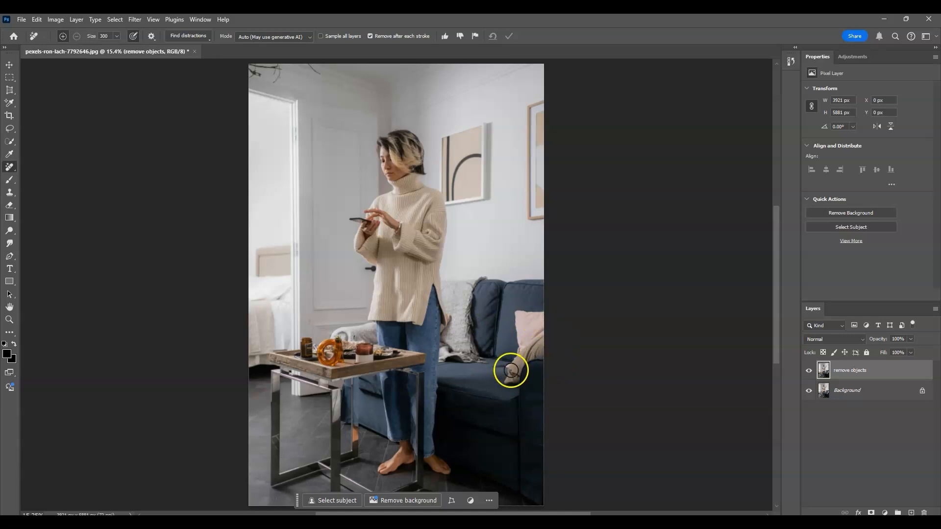
# Remove the pink cushion and beige blanket from the sofa and both framed pictures from the wall with the Remove Tool.
pyautogui.moveTo(514, 382)
pyautogui.mouseDown()
pyautogui.moveTo(520, 320)
pyautogui.moveTo(535, 314)
pyautogui.moveTo(541, 354)
pyautogui.moveTo(513, 375)
pyautogui.mouseUp()
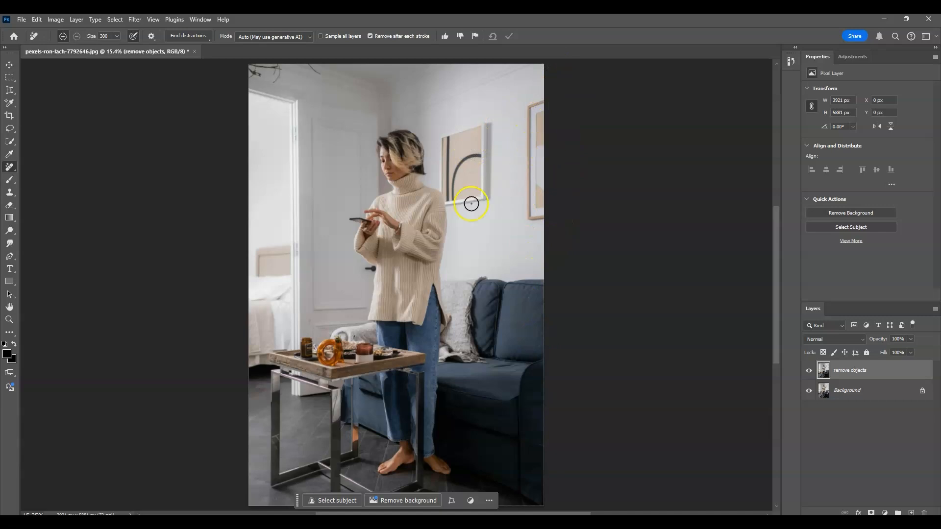
pyautogui.moveTo(459, 205)
pyautogui.mouseDown()
pyautogui.moveTo(445, 139)
pyautogui.moveTo(484, 130)
pyautogui.moveTo(486, 183)
pyautogui.moveTo(476, 198)
pyautogui.moveTo(463, 174)
pyautogui.moveTo(462, 149)
pyautogui.moveTo(473, 152)
pyautogui.moveTo(471, 189)
pyautogui.moveTo(472, 150)
pyautogui.mouseUp()
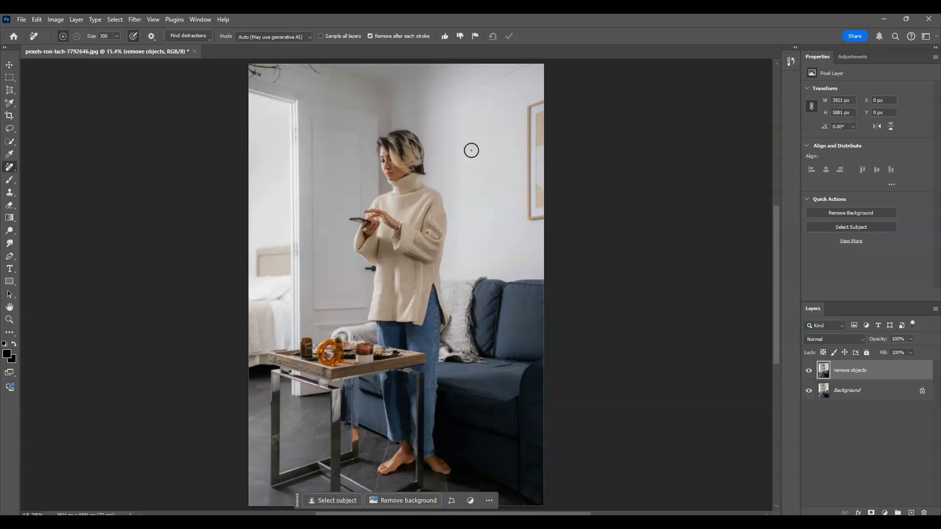
pyautogui.moveTo(546, 119)
pyautogui.mouseDown()
pyautogui.moveTo(536, 108)
pyautogui.moveTo(540, 185)
pyautogui.moveTo(533, 176)
pyautogui.mouseUp()
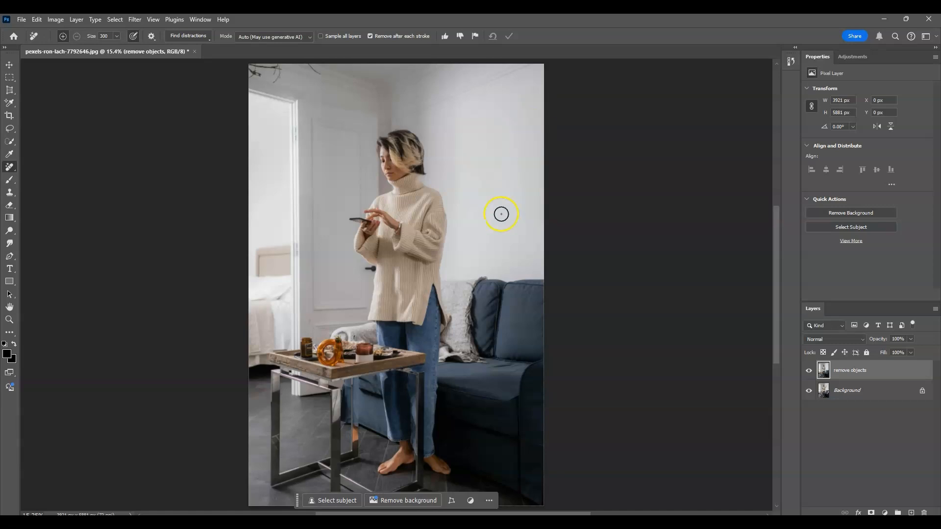
# Paint over the fringed throw and light cushion on the sofa beside the woman with the Remove Tool.
pyautogui.click(458, 360)
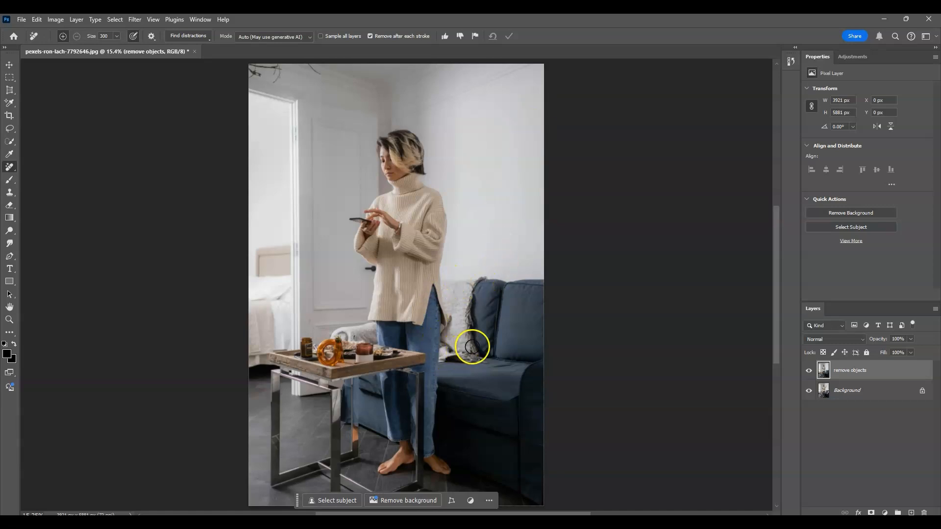
pyautogui.moveTo(481, 278)
pyautogui.mouseDown()
pyautogui.moveTo(450, 282)
pyautogui.moveTo(466, 312)
pyautogui.moveTo(471, 357)
pyautogui.moveTo(447, 356)
pyautogui.moveTo(441, 340)
pyautogui.moveTo(459, 331)
pyautogui.moveTo(458, 309)
pyautogui.mouseUp()
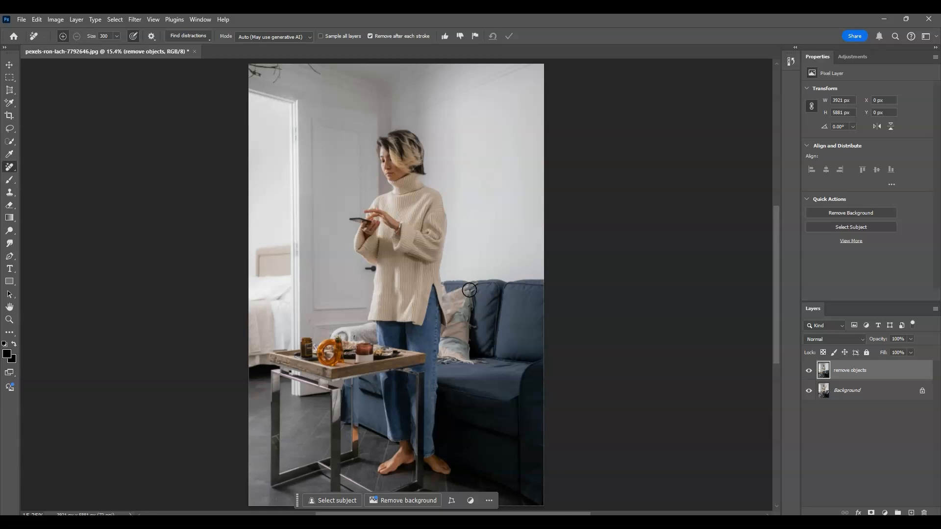
pyautogui.moveTo(469, 290)
pyautogui.mouseDown()
pyautogui.moveTo(472, 328)
pyautogui.moveTo(480, 297)
pyautogui.moveTo(469, 301)
pyautogui.moveTo(466, 362)
pyautogui.moveTo(447, 349)
pyautogui.moveTo(458, 321)
pyautogui.mouseUp()
# Check that the Contextual Task Bar is enabled and draw a Lasso selection around the patterned cushion beside the woman.
pyautogui.click(199, 19)
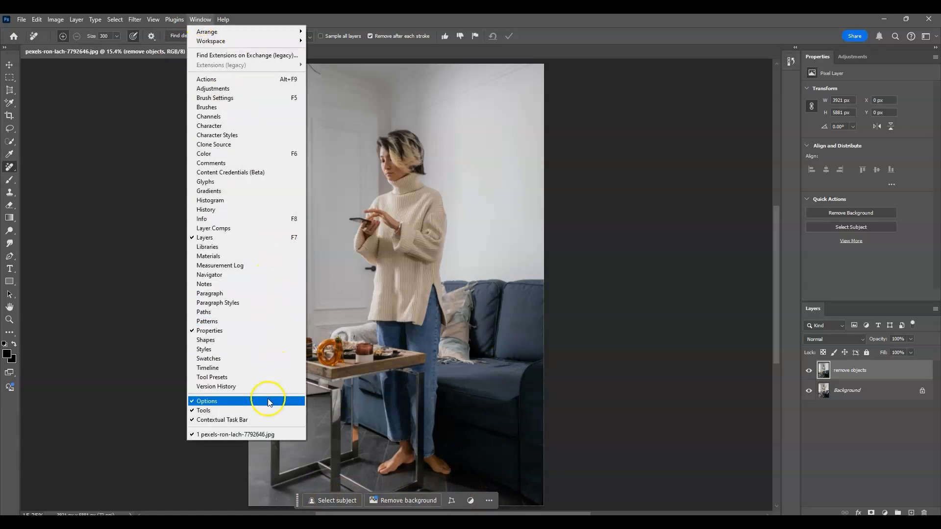
pyautogui.click(473, 498)
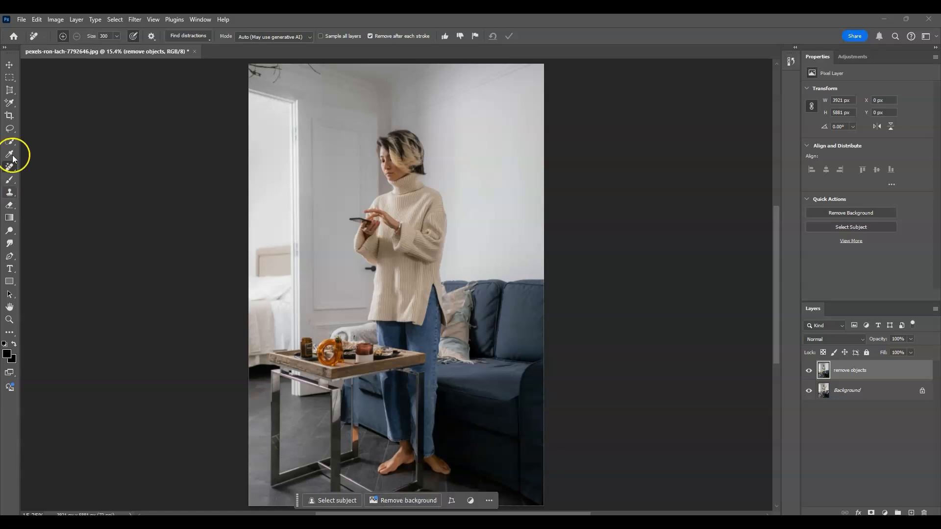
pyautogui.click(9, 129)
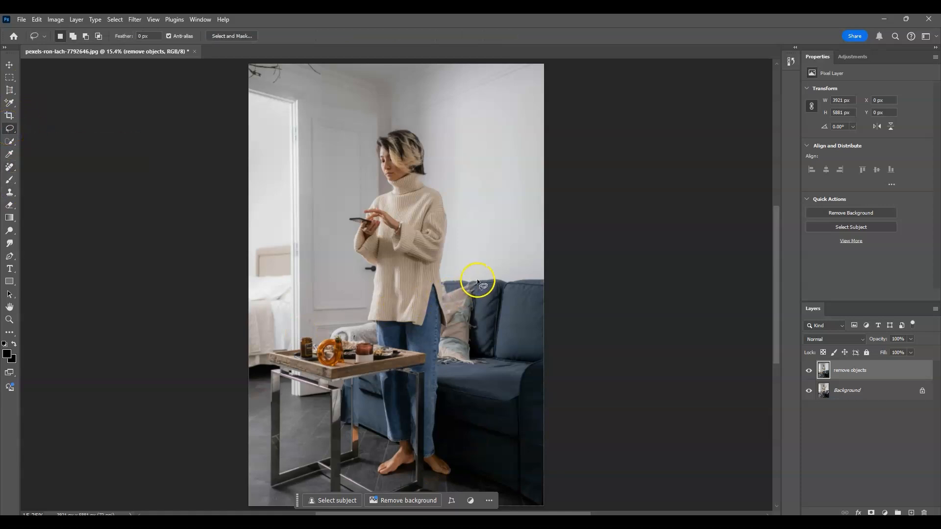
pyautogui.moveTo(478, 282); pyautogui.dragTo(469, 282)
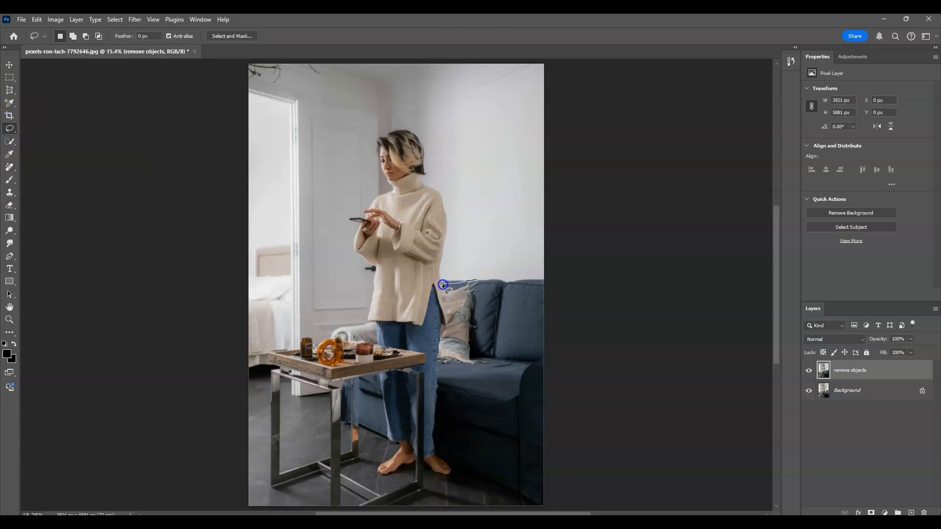
pyautogui.moveTo(445, 312); pyautogui.dragTo(438, 347)
pyautogui.moveTo(439, 359)
pyautogui.mouseDown()
pyautogui.moveTo(492, 365)
pyautogui.moveTo(475, 346)
pyautogui.moveTo(480, 281)
pyautogui.mouseUp()
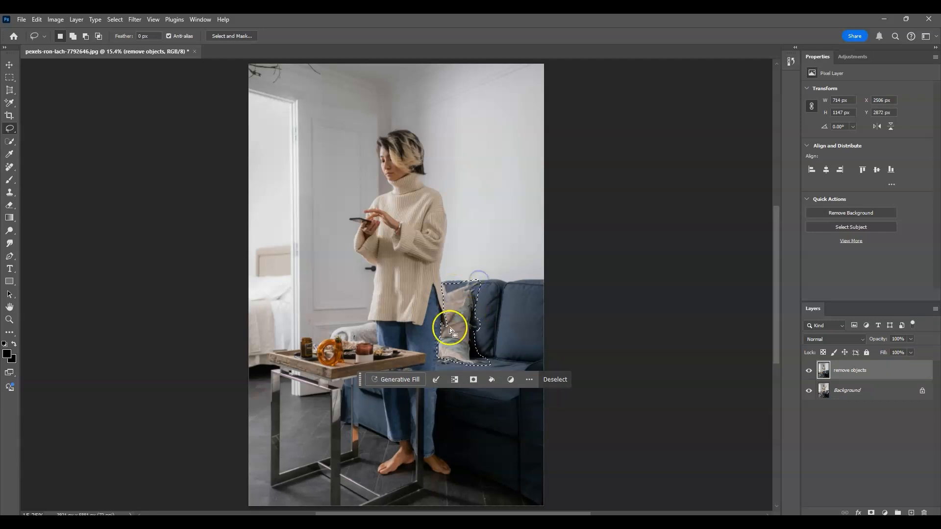
# Run Generative Fill on the cushion selection with the prompt "remove".
pyautogui.click(393, 380)
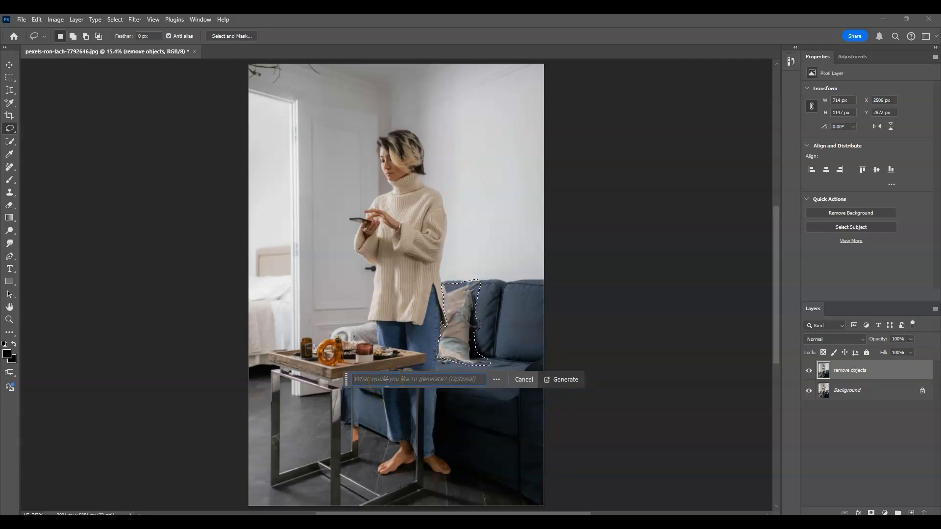
pyautogui.write('removve')
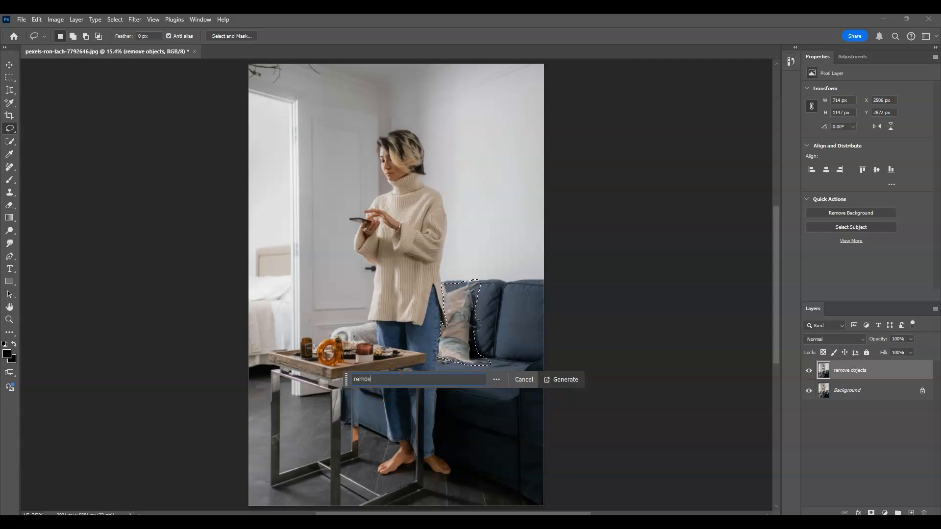
pyautogui.press('BackSpace')
pyautogui.press('BackSpace')
pyautogui.write('e')
pyautogui.click(558, 383)
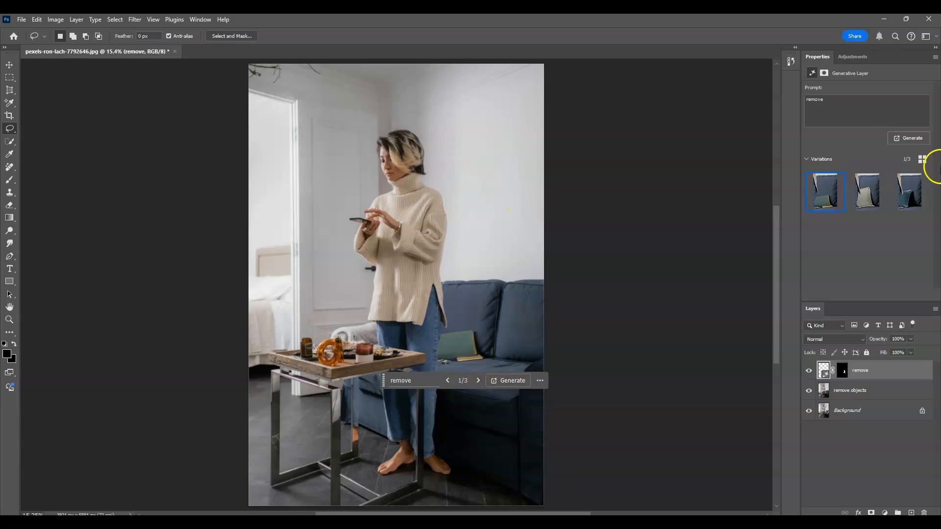
# Compare the generated variations, keep the third one, and deselect the generative layer.
pyautogui.moveTo(807, 192)
pyautogui.click(865, 205)
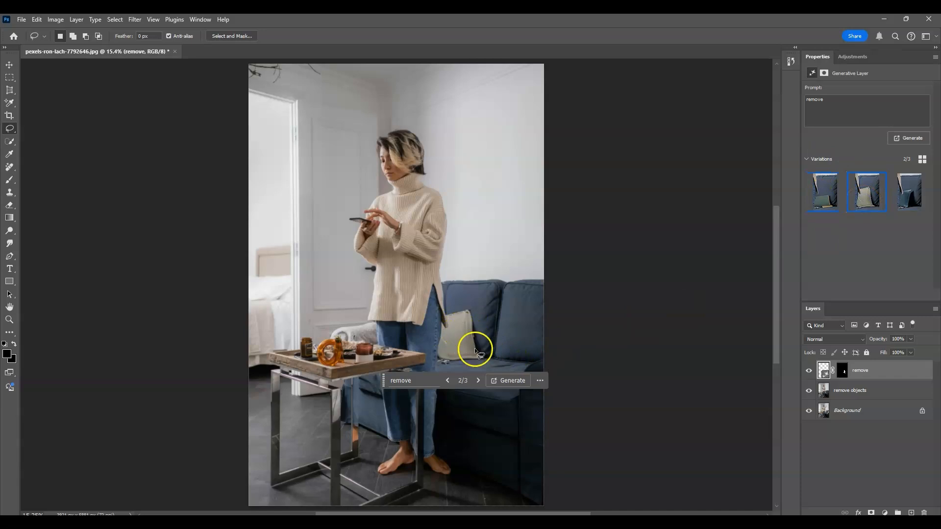
pyautogui.click(909, 186)
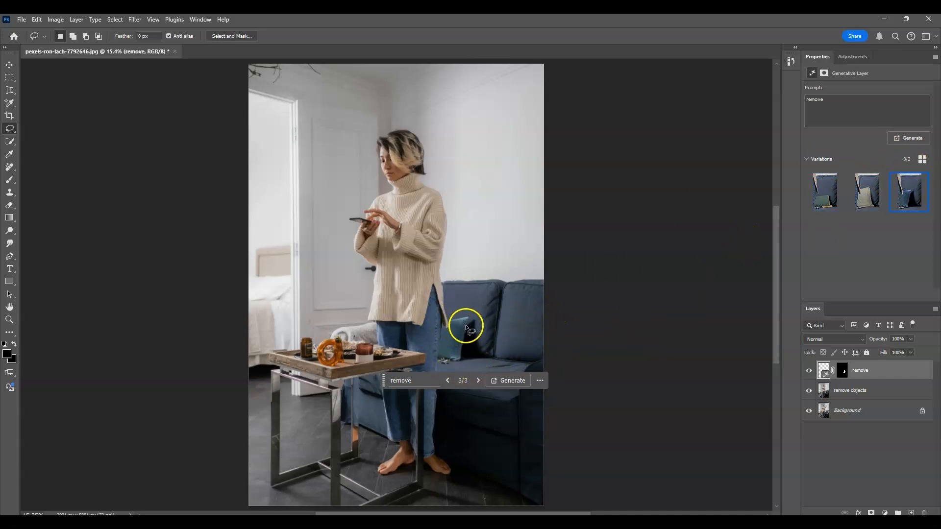
pyautogui.click(816, 437)
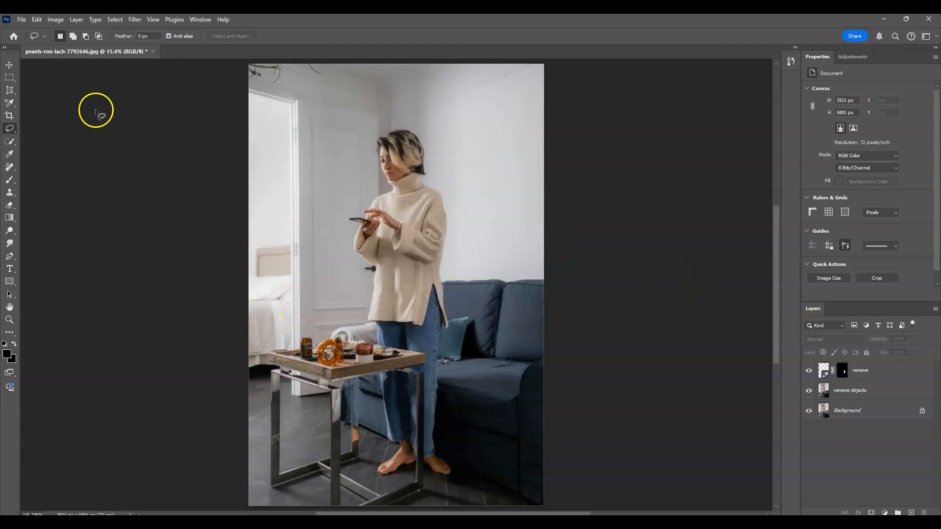
# Paint over the bed in the doorway with the Remove Tool on the "remove objects" layer.
pyautogui.click(9, 167)
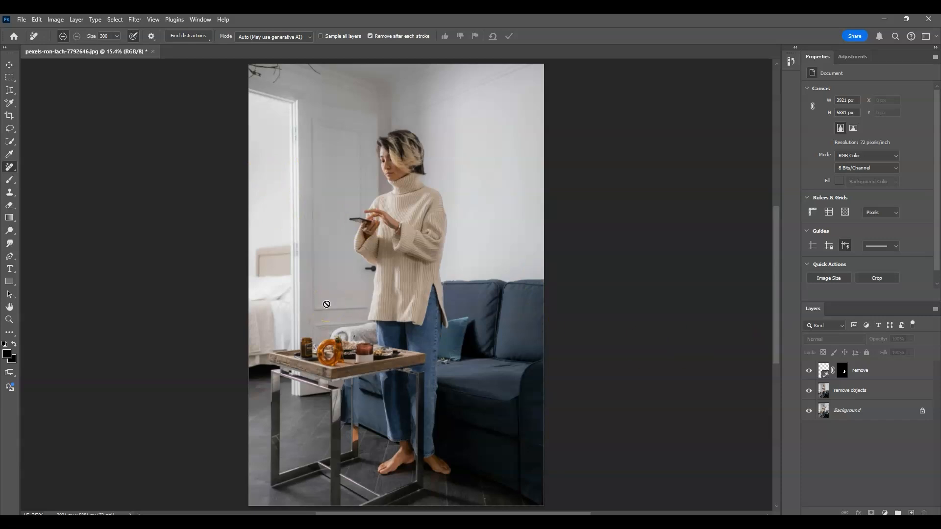
pyautogui.click(899, 429)
pyautogui.click(856, 400)
pyautogui.click(194, 230)
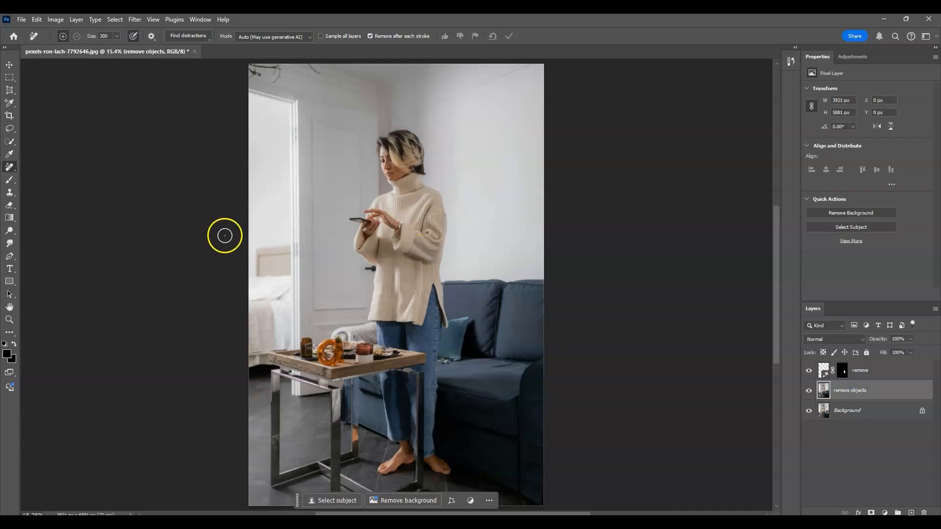
pyautogui.moveTo(249, 247)
pyautogui.mouseDown()
pyautogui.moveTo(284, 247)
pyautogui.moveTo(282, 342)
pyautogui.moveTo(264, 280)
pyautogui.moveTo(244, 324)
pyautogui.moveTo(247, 238)
pyautogui.moveTo(255, 360)
pyautogui.moveTo(276, 282)
pyautogui.moveTo(257, 236)
pyautogui.moveTo(282, 241)
pyautogui.moveTo(256, 303)
pyautogui.moveTo(254, 364)
pyautogui.mouseUp()
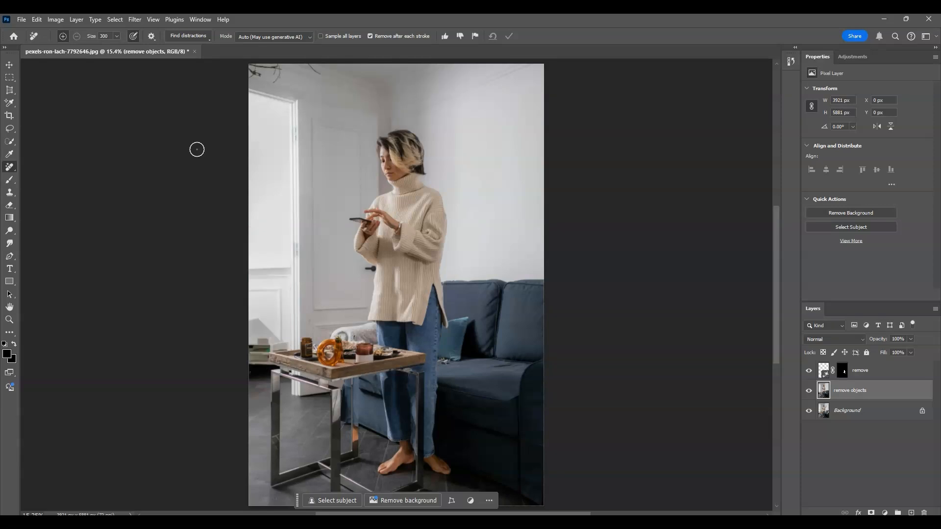
# Draw a Lasso selection around all the items on the tray table.
pyautogui.scroll(-1, 384, 343)
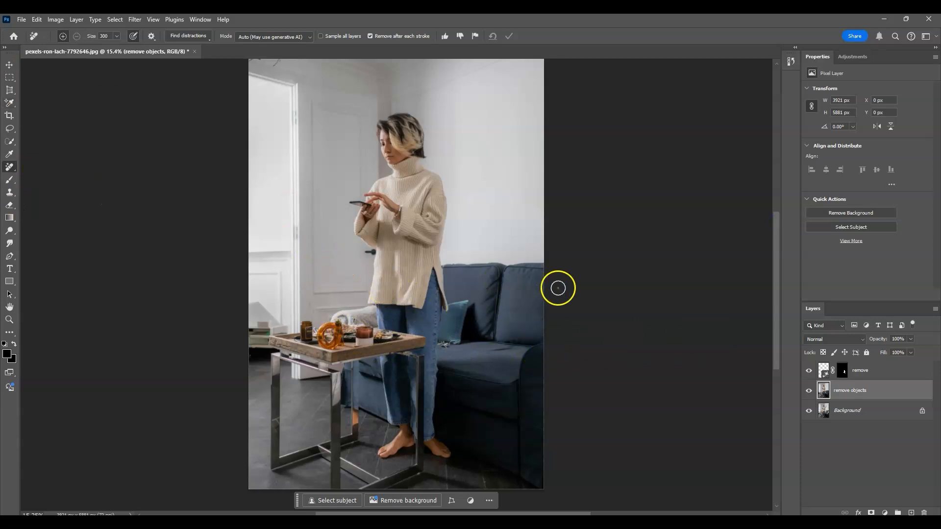
pyautogui.click(9, 141)
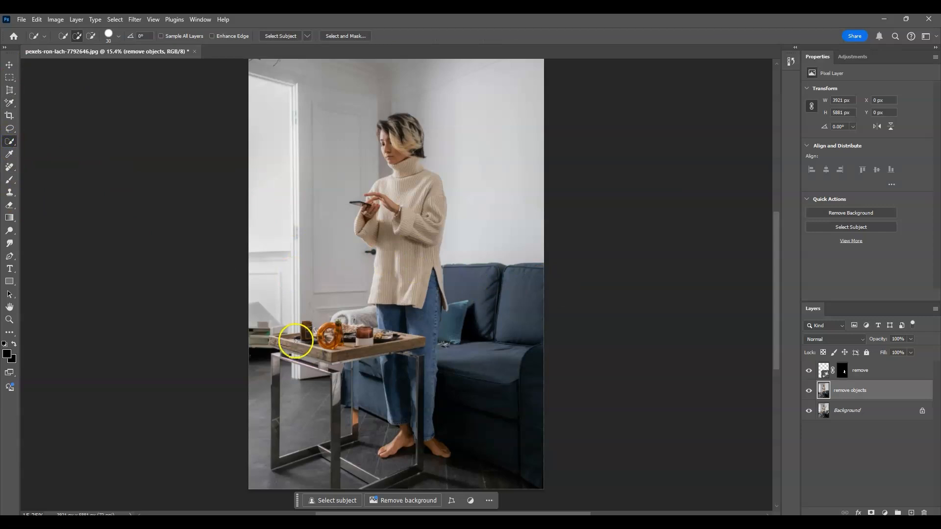
pyautogui.click(10, 129)
pyautogui.moveTo(294, 337)
pyautogui.mouseDown()
pyautogui.moveTo(300, 324)
pyautogui.moveTo(313, 325)
pyautogui.mouseUp()
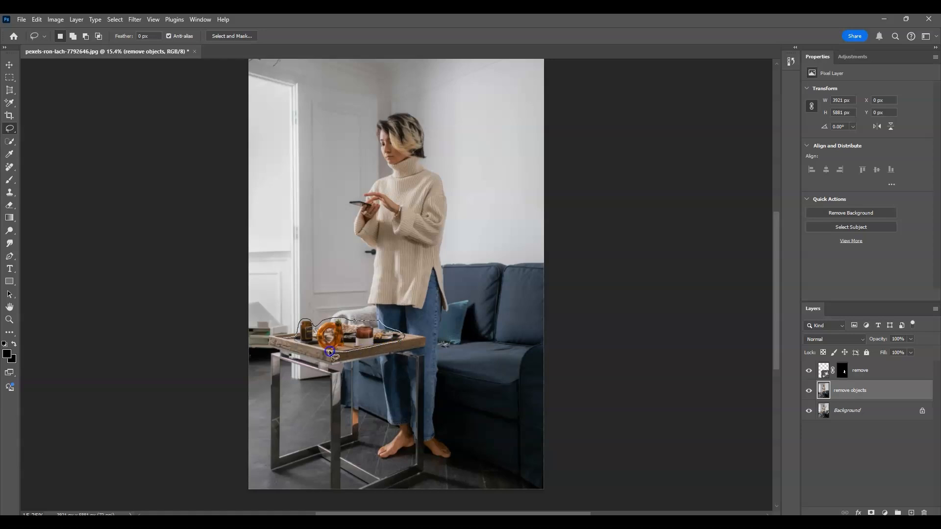
pyautogui.moveTo(293, 342); pyautogui.dragTo(295, 340)
# Run Generative Fill on the tray table selection with the prompt "remove objects".
pyautogui.click(287, 365)
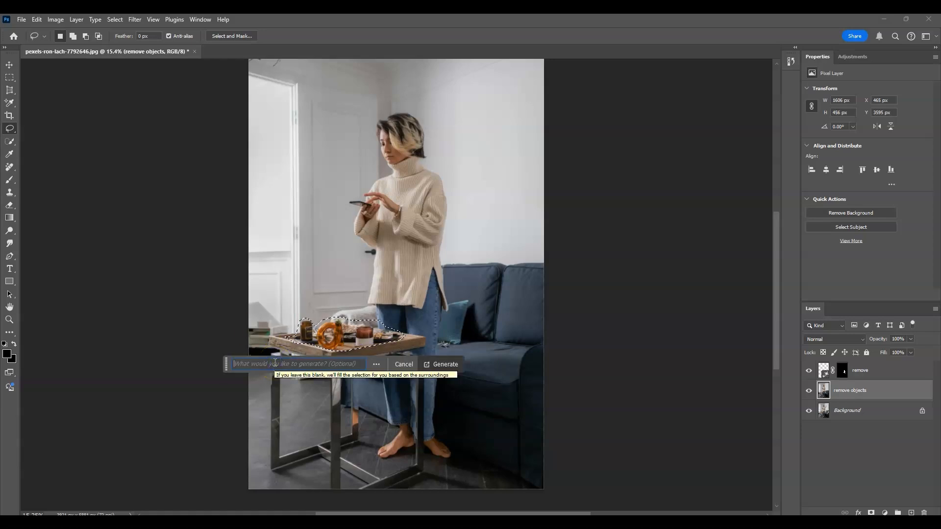
pyautogui.write('remove')
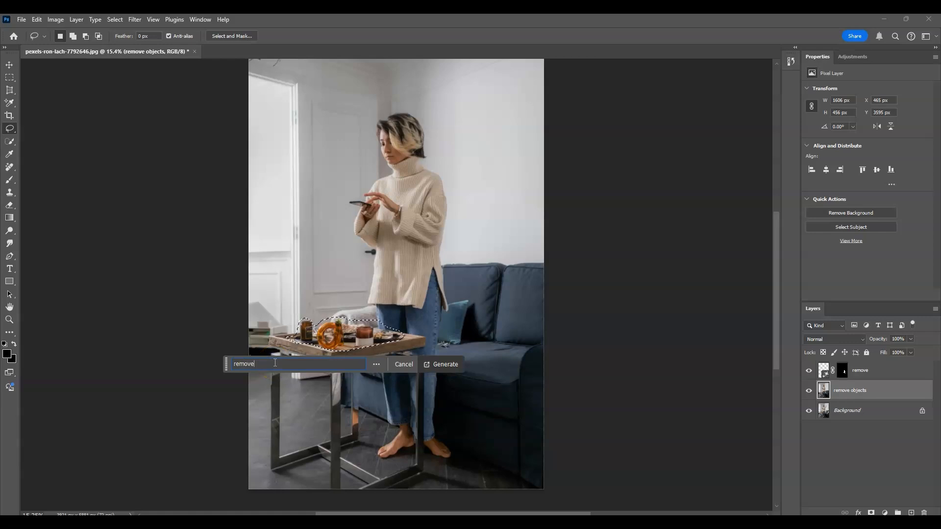
pyautogui.write(' objects')
pyautogui.click(430, 368)
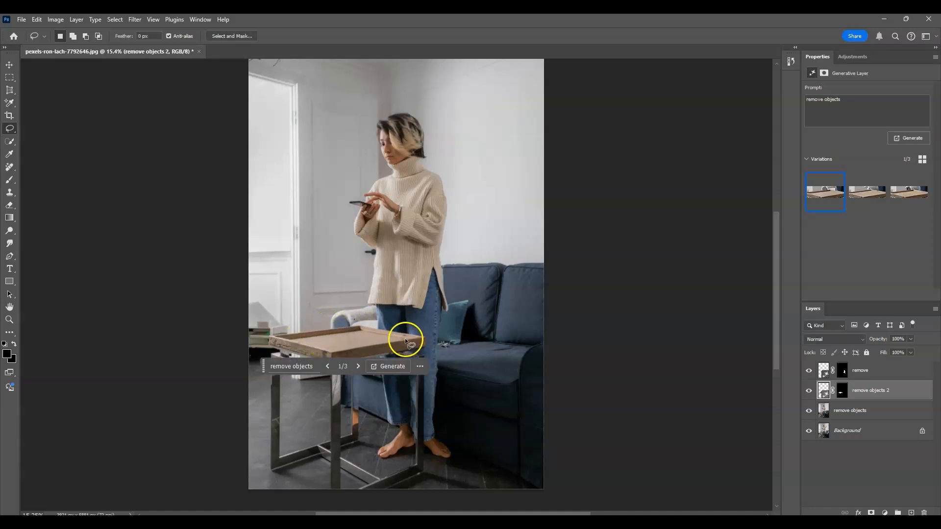
# Duplicate the Background layer, place the copy above all other layers, and hide it to compare before and after.
pyautogui.click(869, 427)
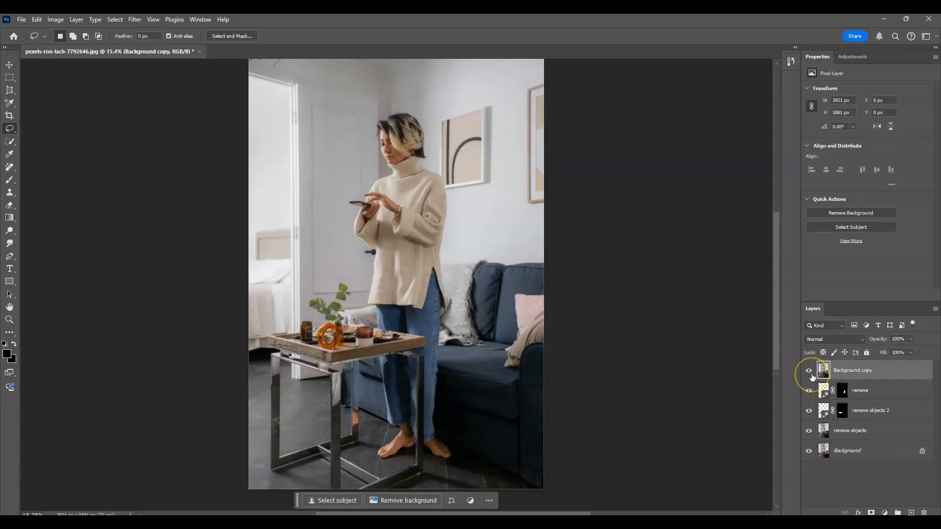
pyautogui.click(809, 371)
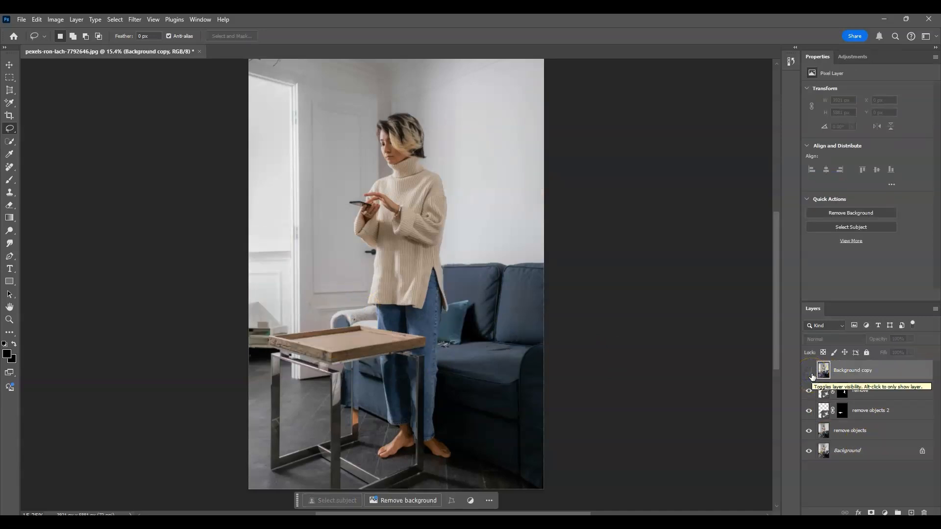